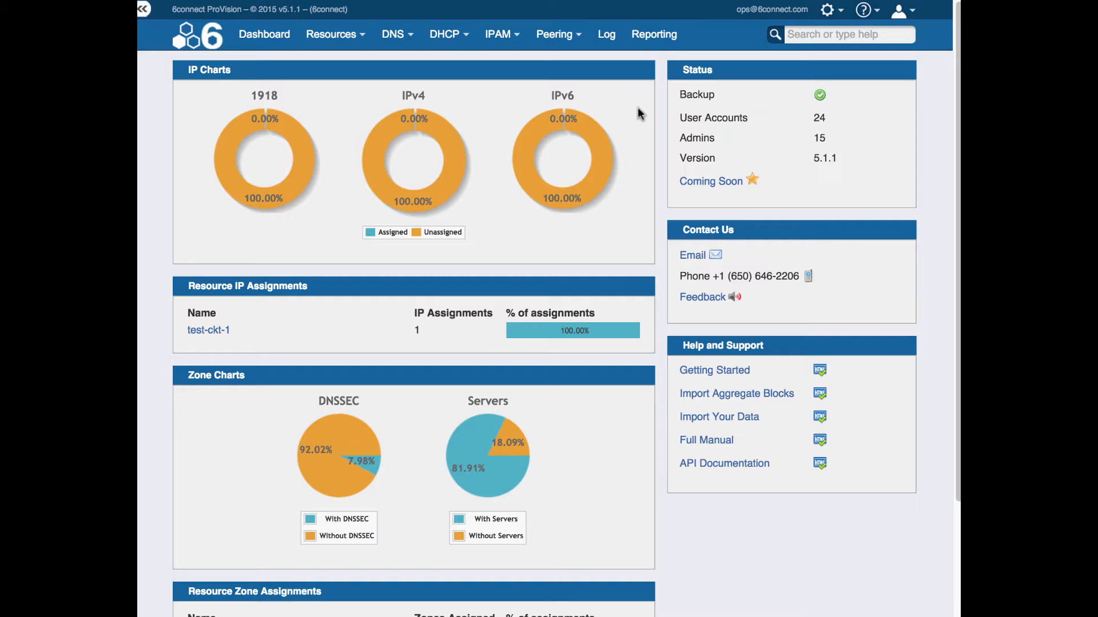
Step: Open the BIND zone upload/import page from the administration area's data import options
left_click(826, 11)
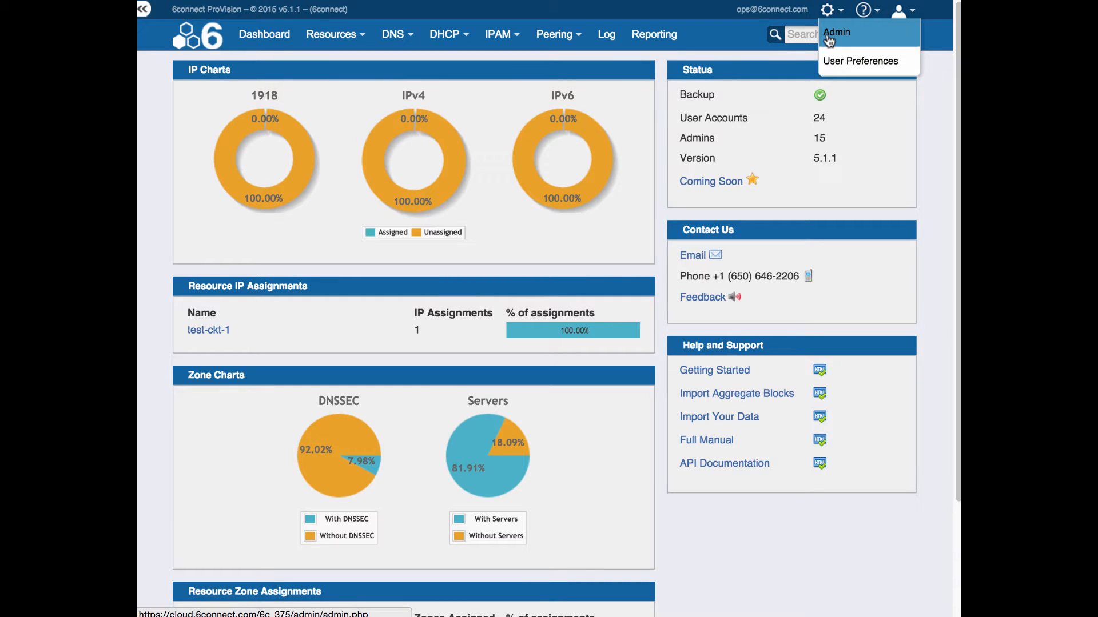
left_click(829, 39)
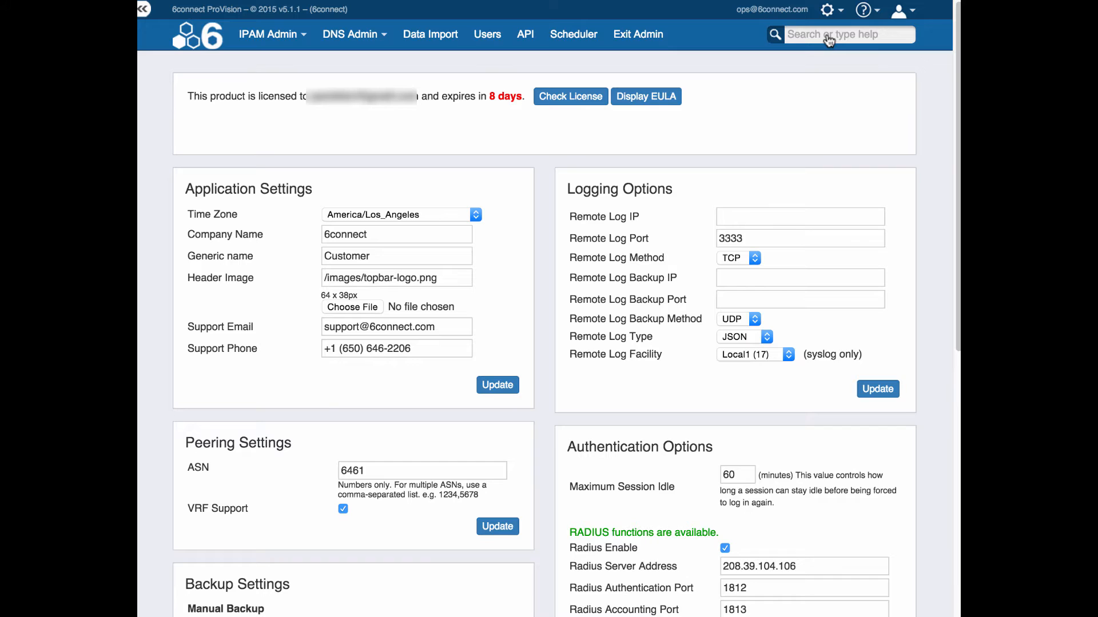
left_click(451, 41)
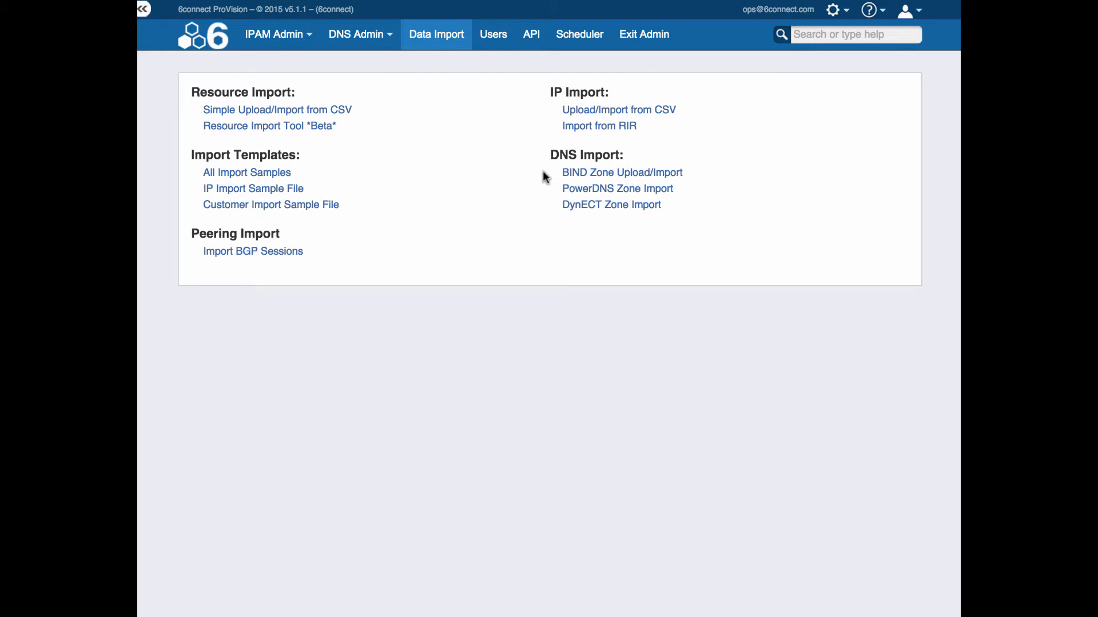
left_click(575, 176)
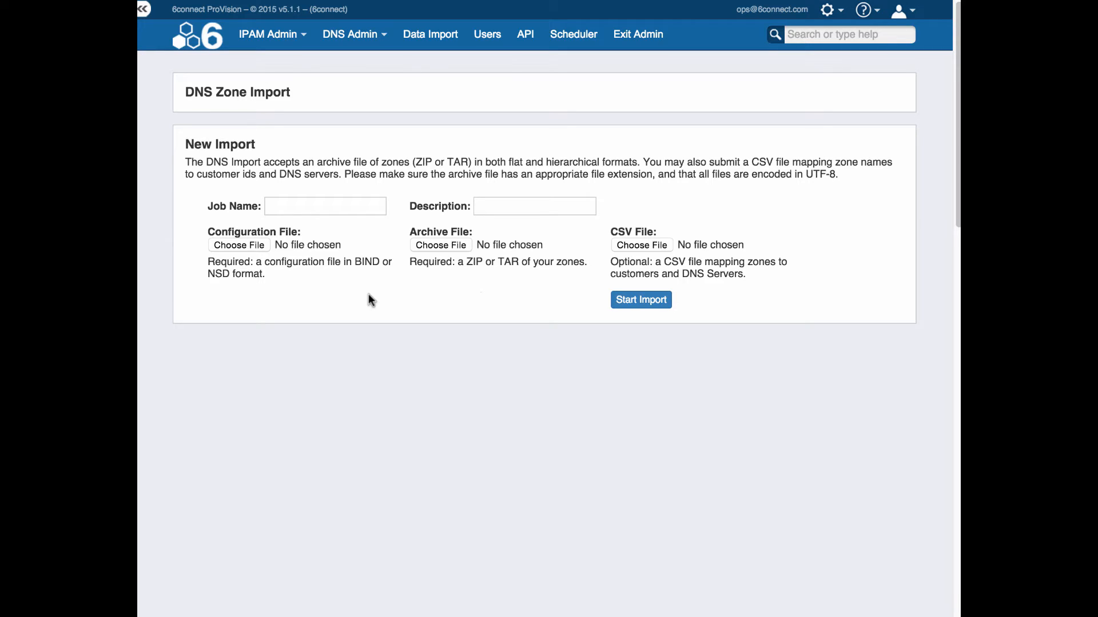
Step: Name the new DNS import job "Walkthrough" and give it the description "Example Walkthrough"
left_click(325, 205)
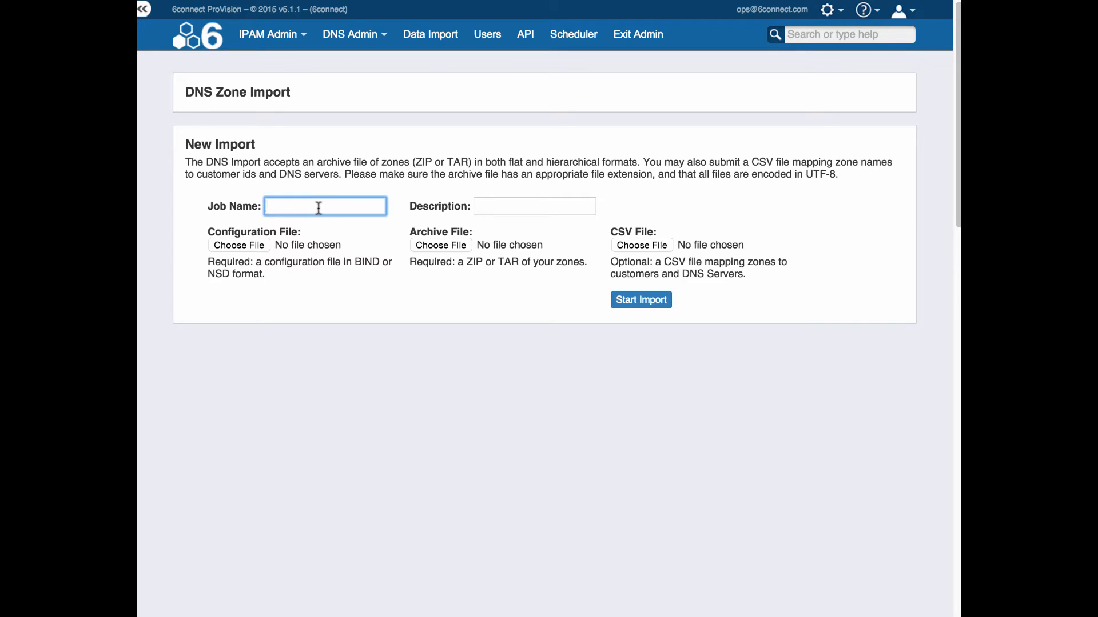
type("Walkthrough")
left_click(523, 204)
type("Example Wa")
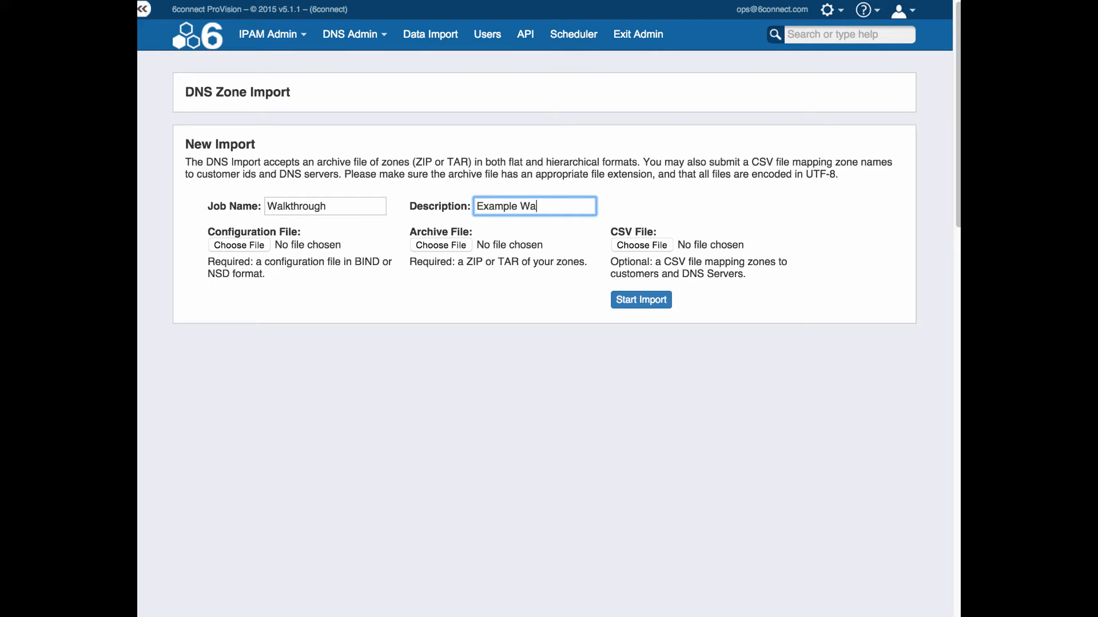
type("lkthrough")
left_click(633, 217)
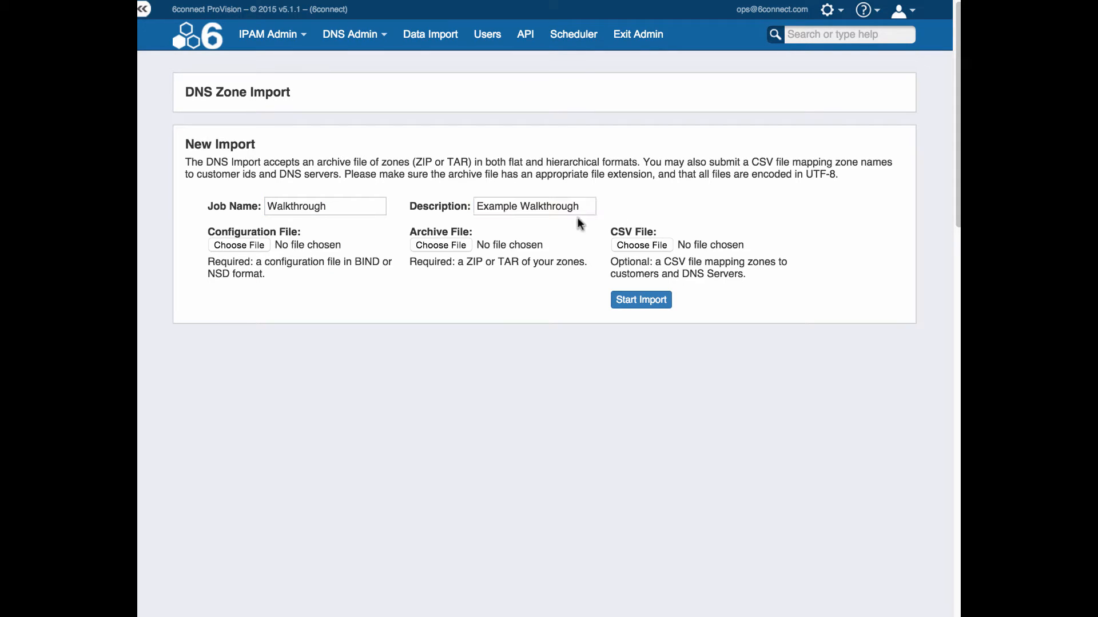
Step: Attach conf.conf as the configuration file and zones.zip as the archive file, and start the import
left_click(253, 244)
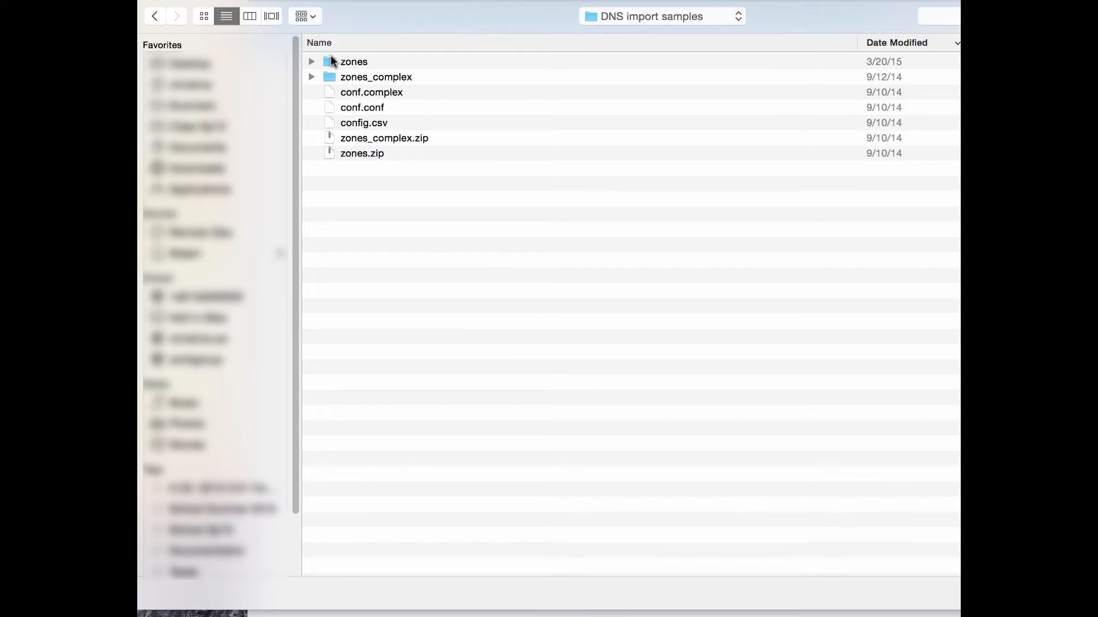
double_click(351, 107)
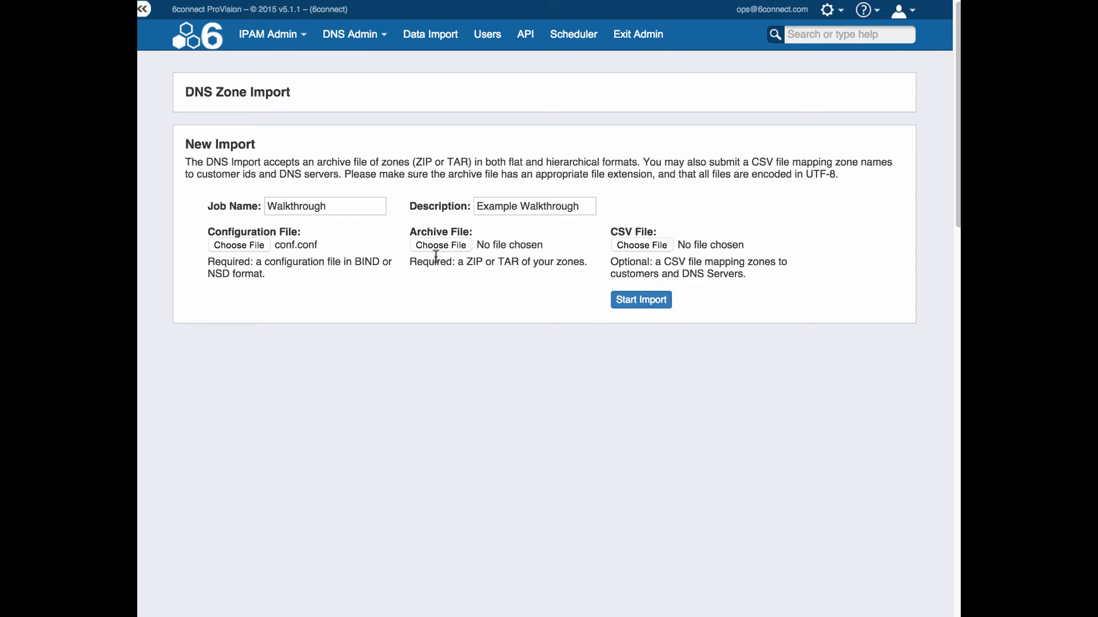
left_click(440, 245)
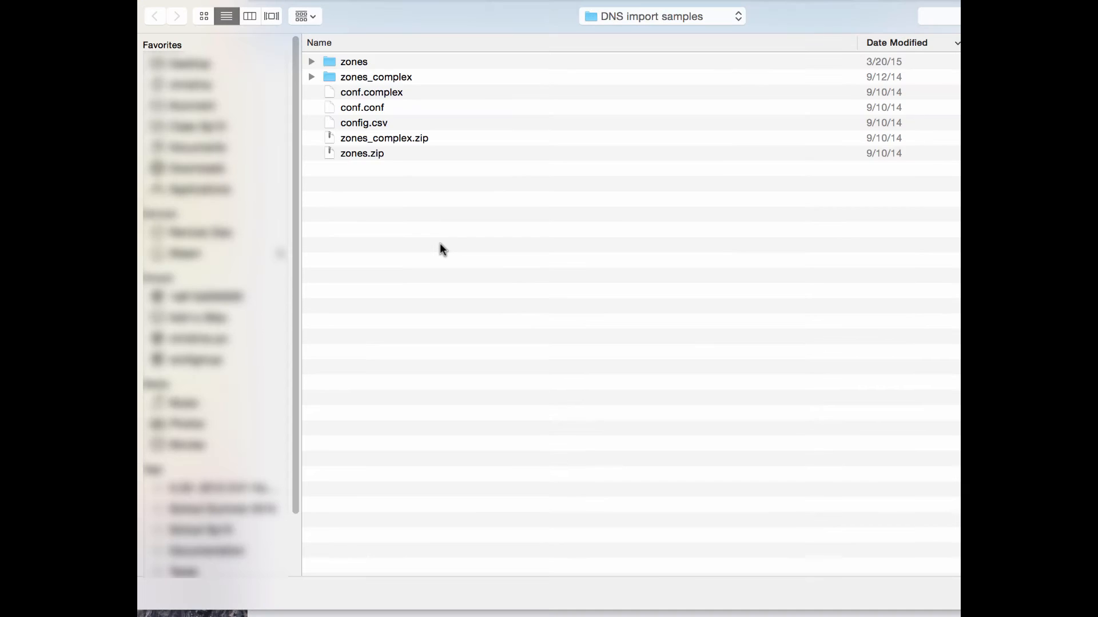
double_click(355, 153)
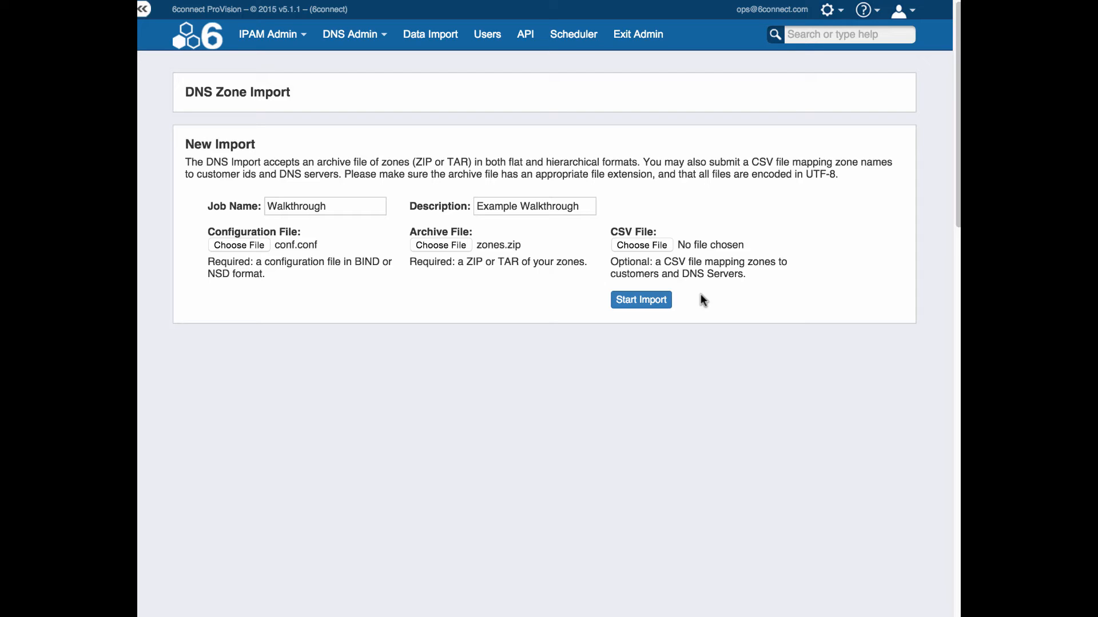
left_click(654, 306)
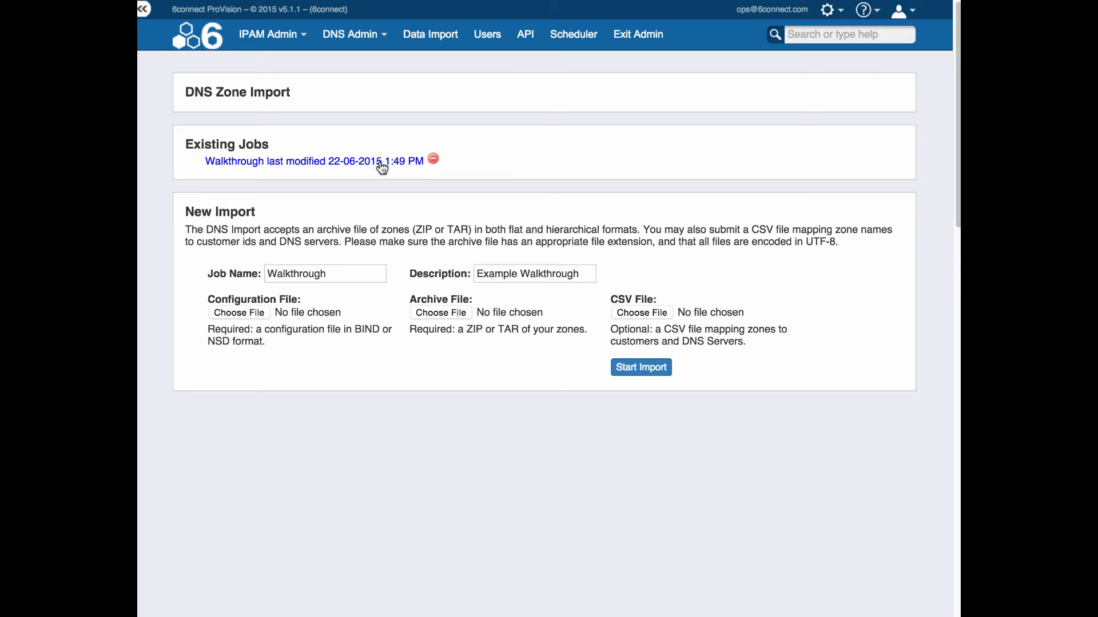
Step: Open the existing Walkthrough import job to review its zone data
left_click(381, 167)
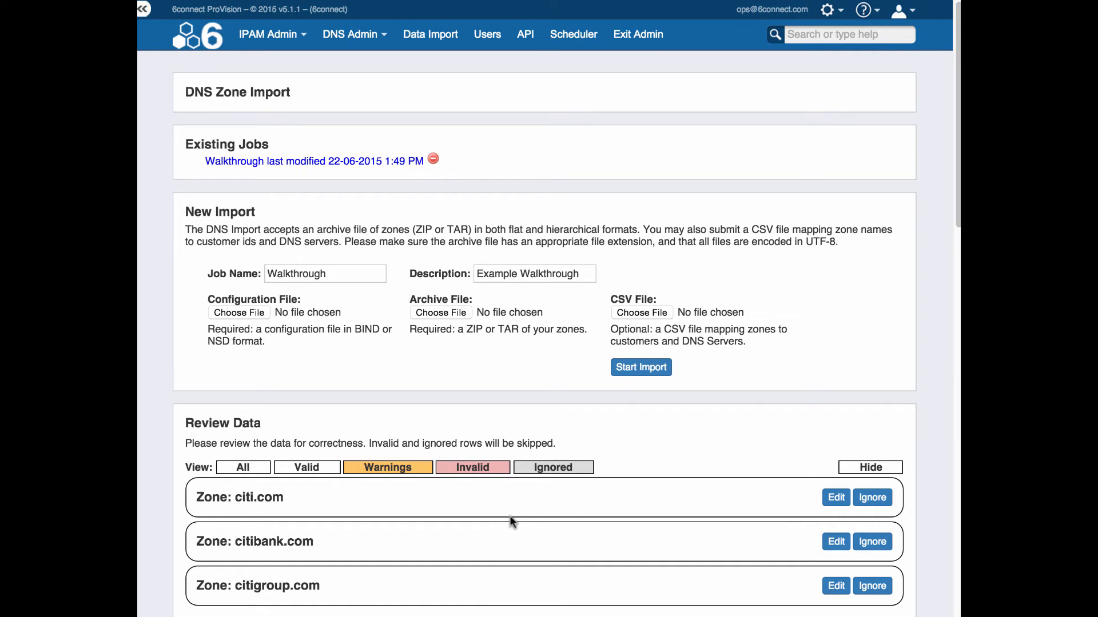
scroll(511, 521, "down", 3)
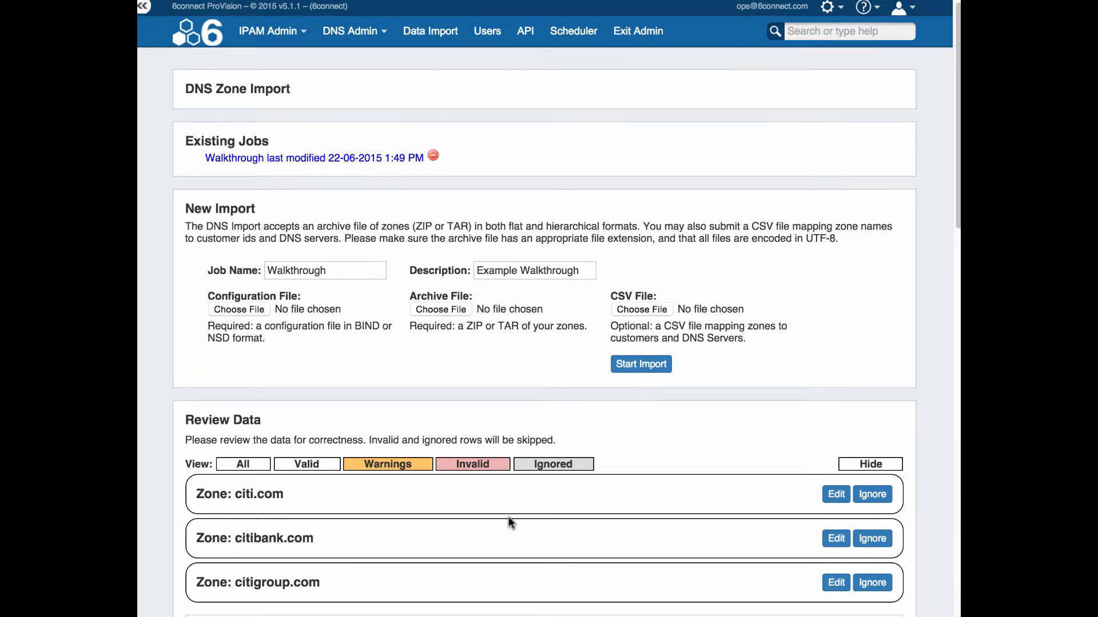
scroll(507, 516, "down", 2)
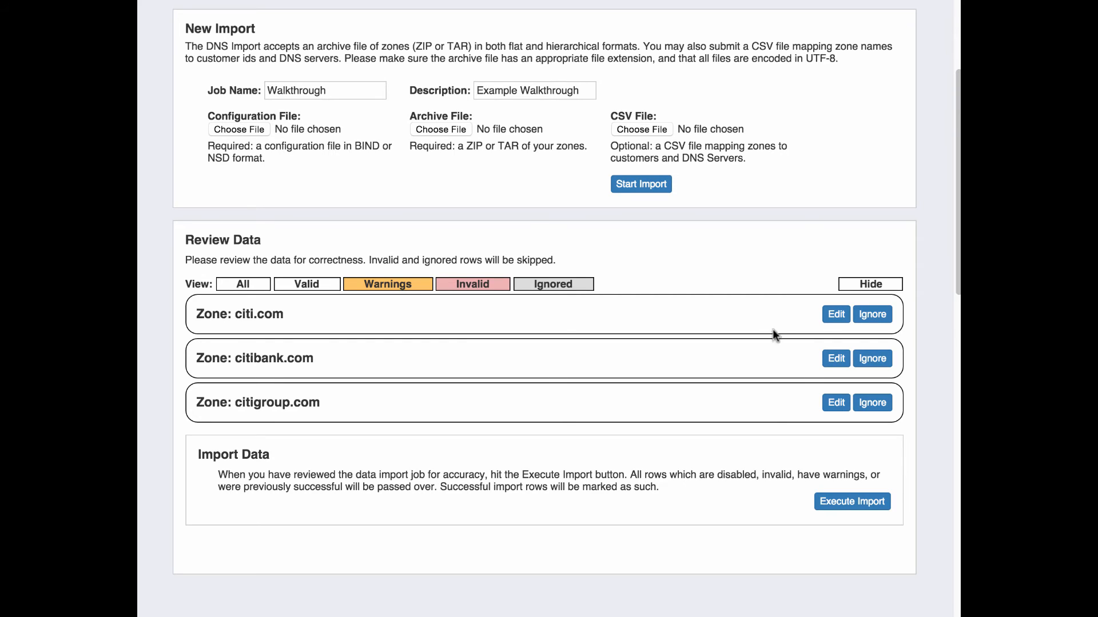
Step: Set the resource holder of the citi.com zone to 123 Department LAB and save it
left_click(836, 315)
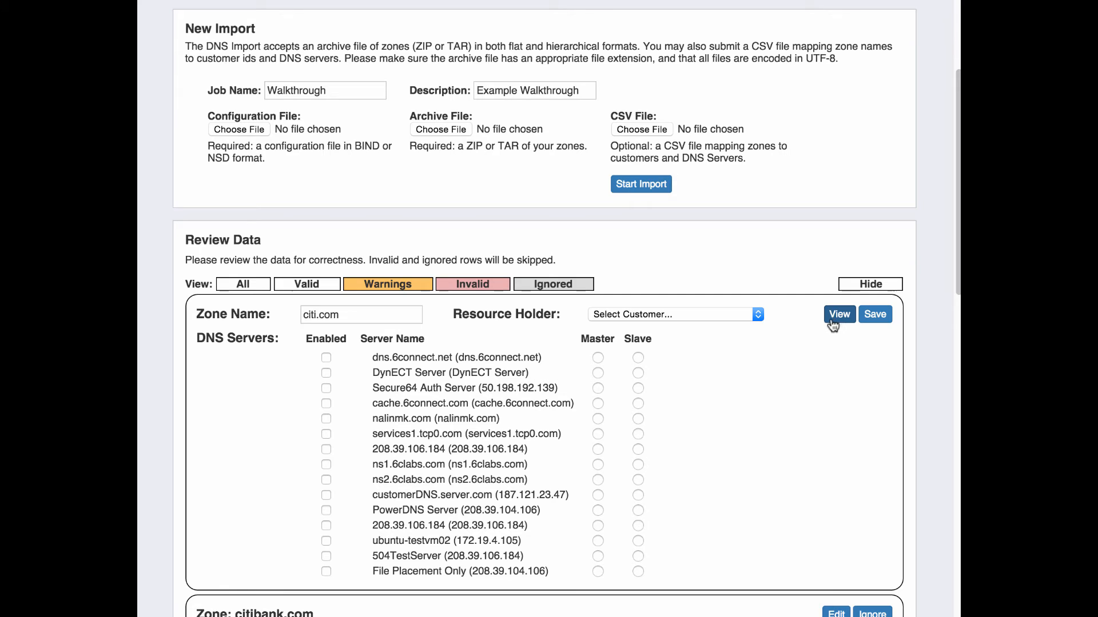
left_click(736, 311)
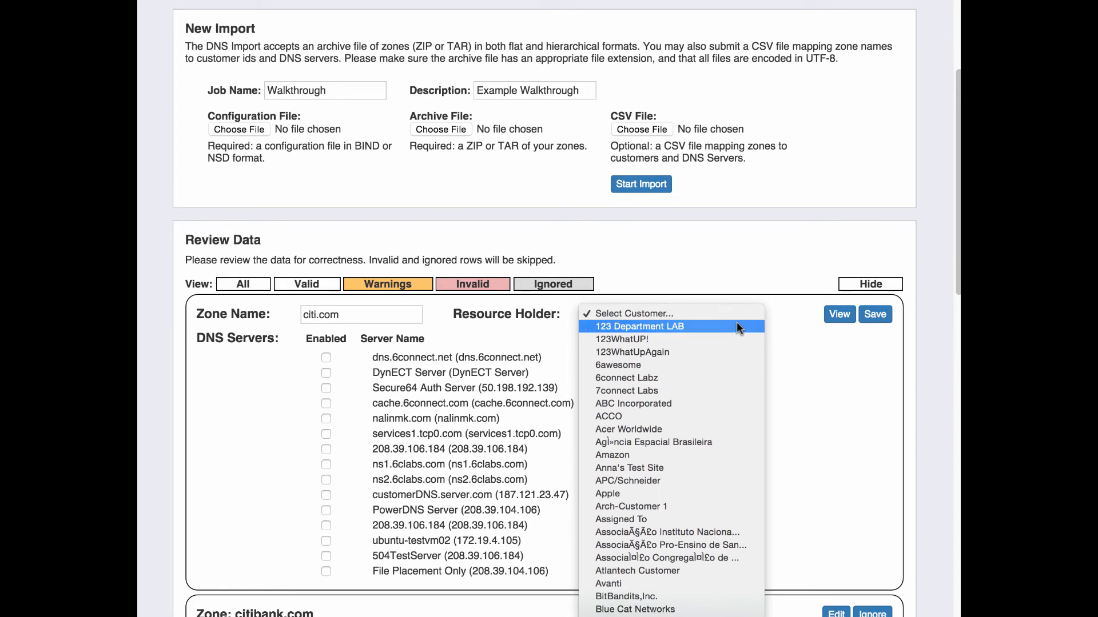
left_click(736, 322)
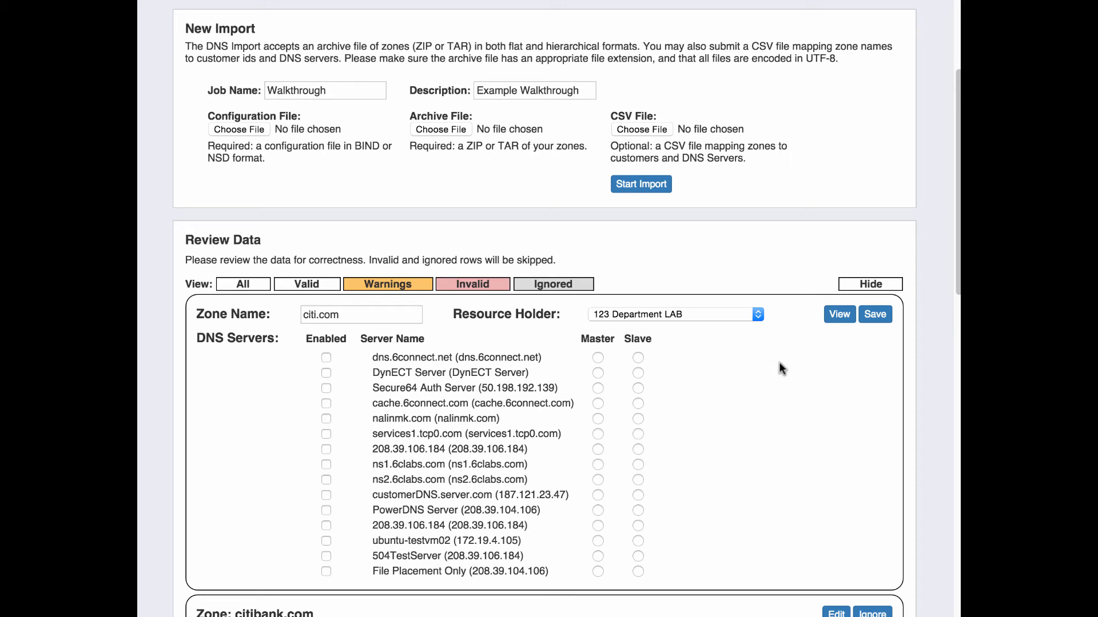
left_click(874, 316)
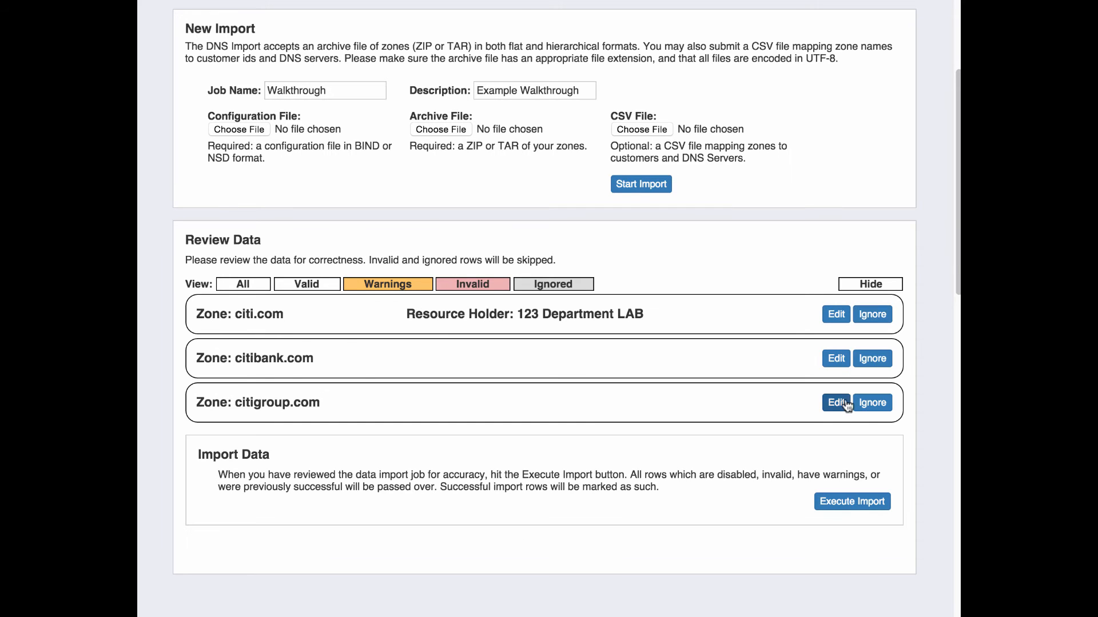
Step: Assign the citibank.com and citigroup.com zones to the resource holder 123 Department LAB, saving each one
left_click(836, 359)
left_click(708, 359)
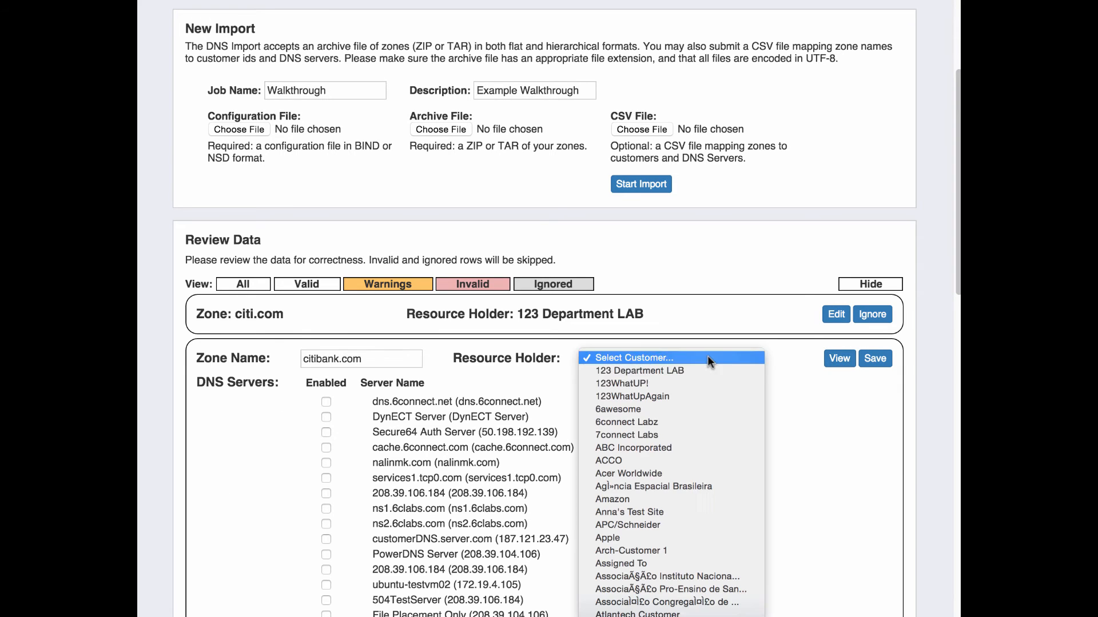
left_click(707, 371)
left_click(880, 370)
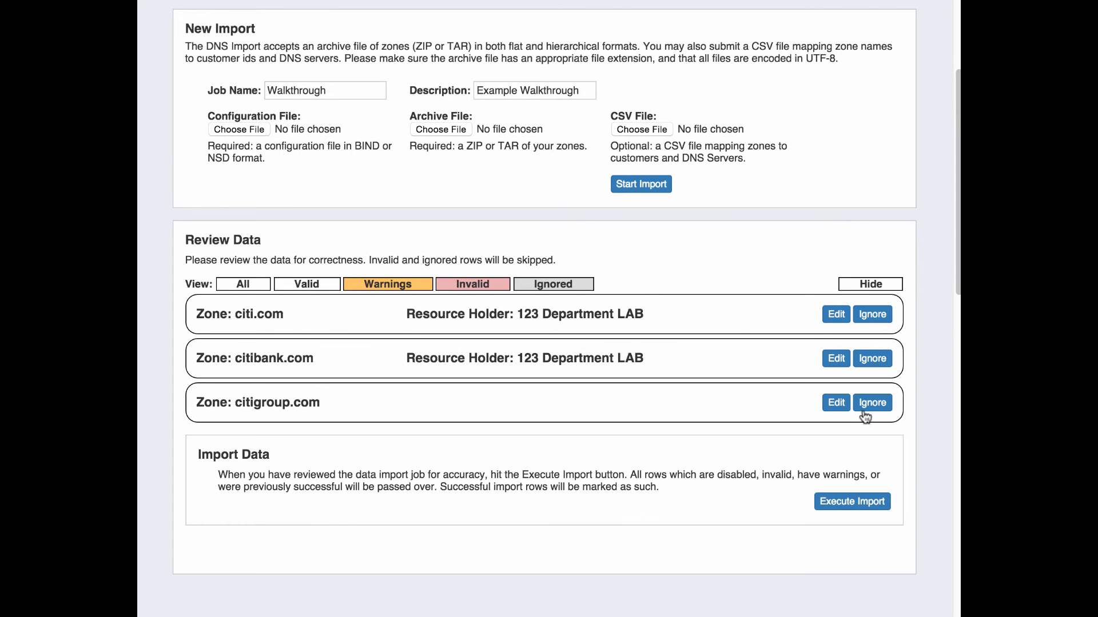
left_click(836, 404)
left_click(704, 403)
left_click(704, 411)
left_click(875, 402)
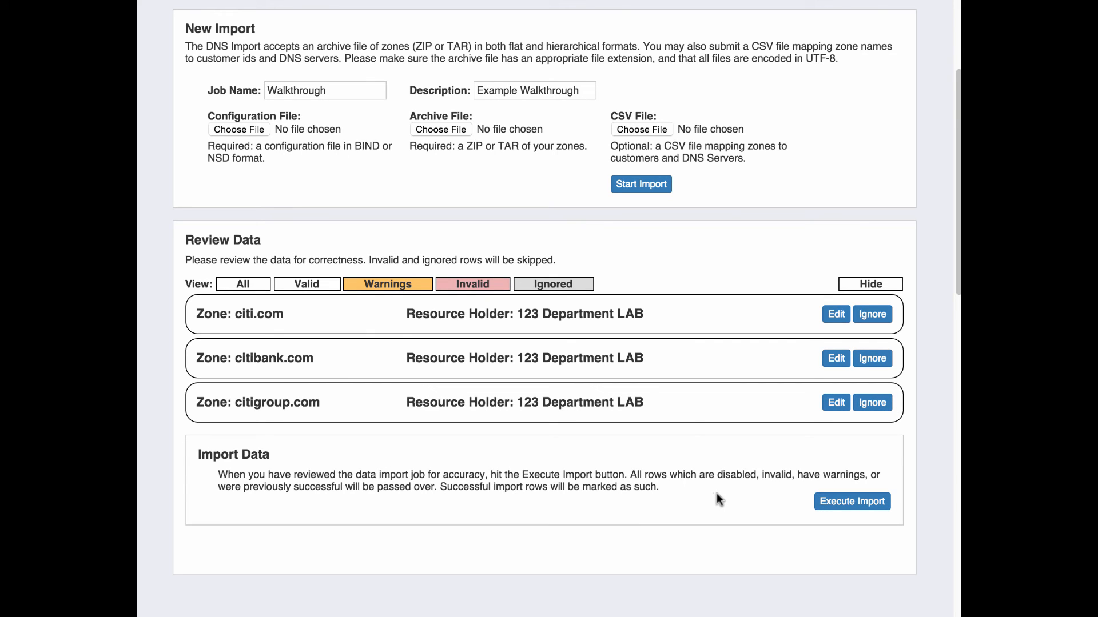
Step: Execute the import of the three reviewed zones and check its progress and row status
left_click(838, 514)
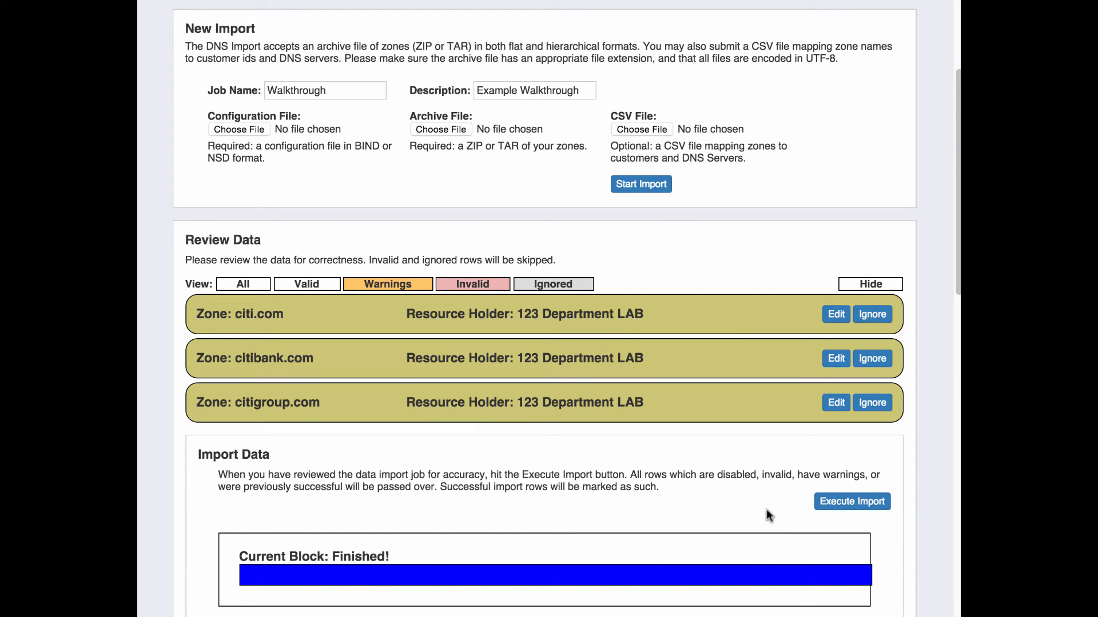
scroll(764, 511, "down", 1)
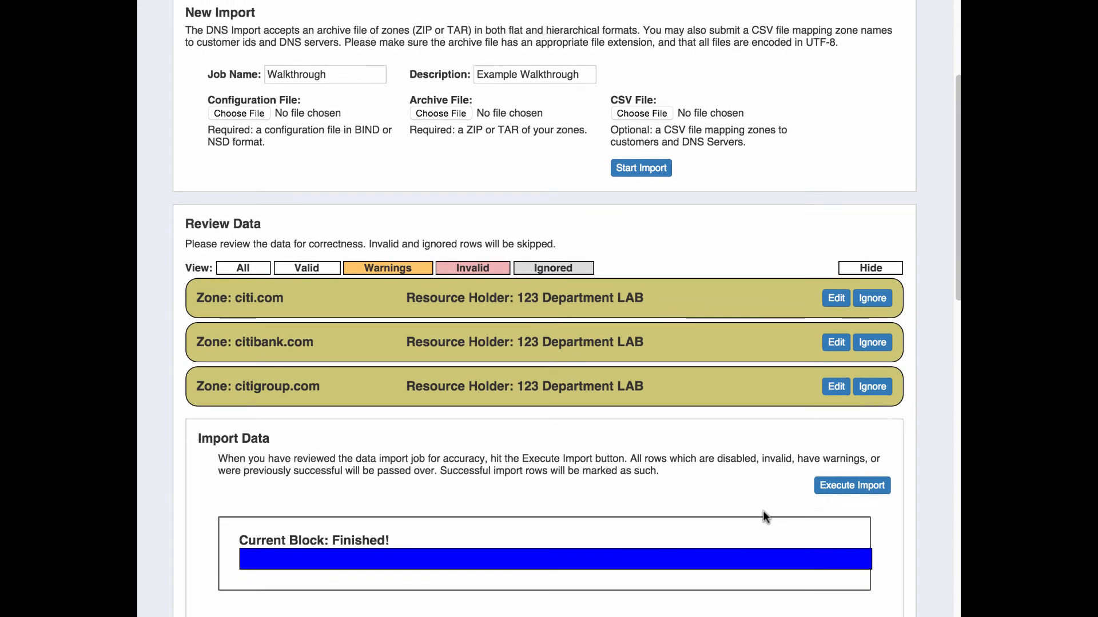
scroll(763, 516, "down", 2)
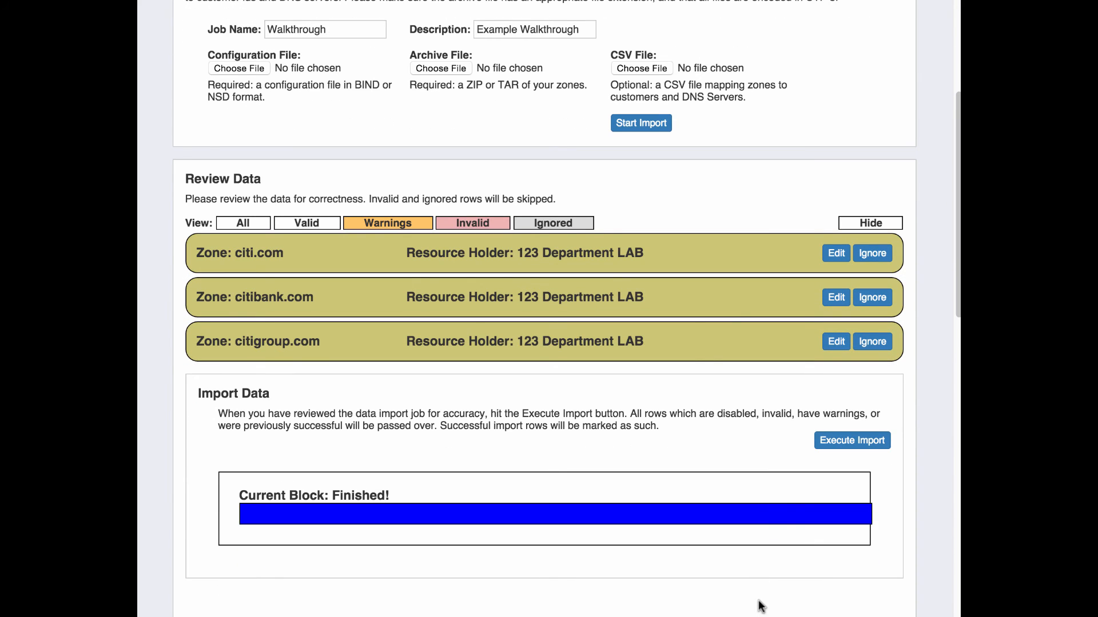
scroll(761, 607, "up", 1)
scroll(760, 607, "up", 10)
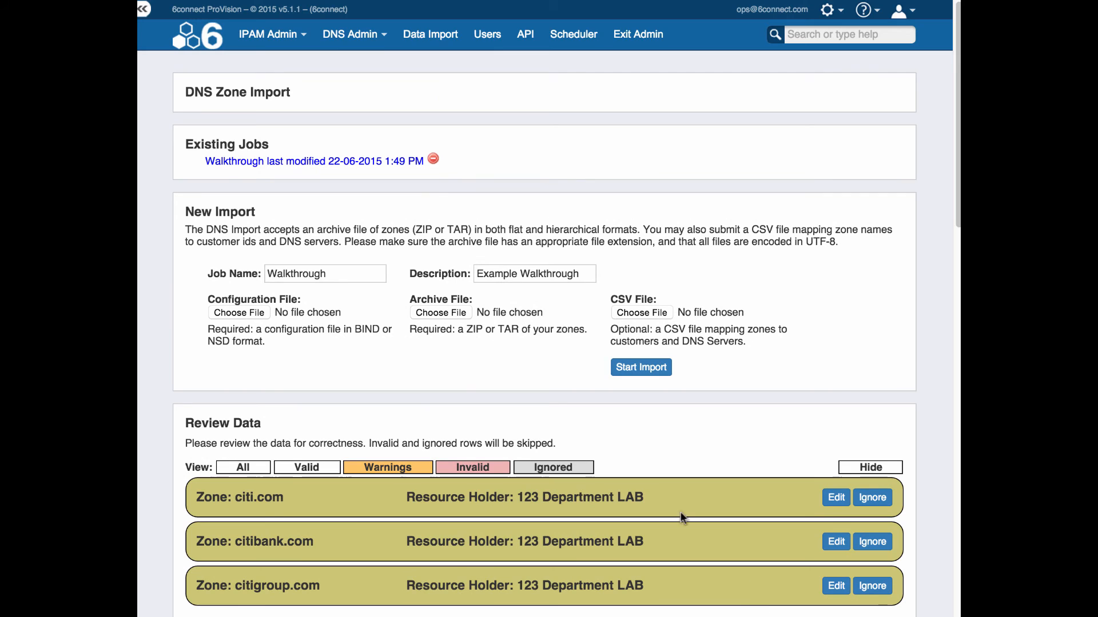
Step: Leave the administration area and examine the DNS zone records in the 123 Department LAB resource entry
left_click(644, 45)
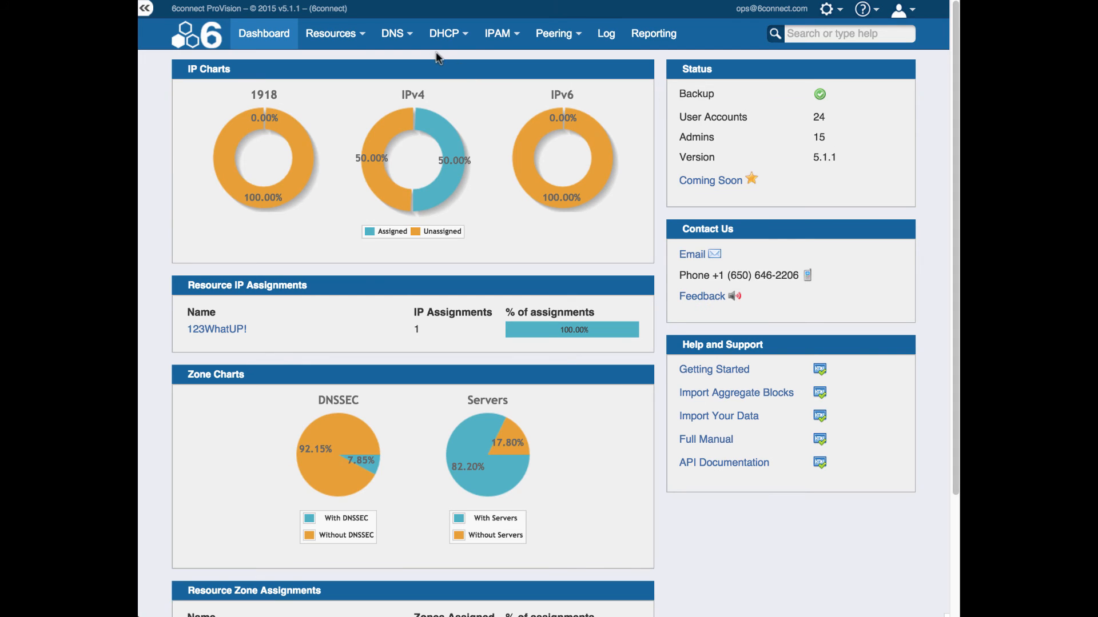
left_click(348, 36)
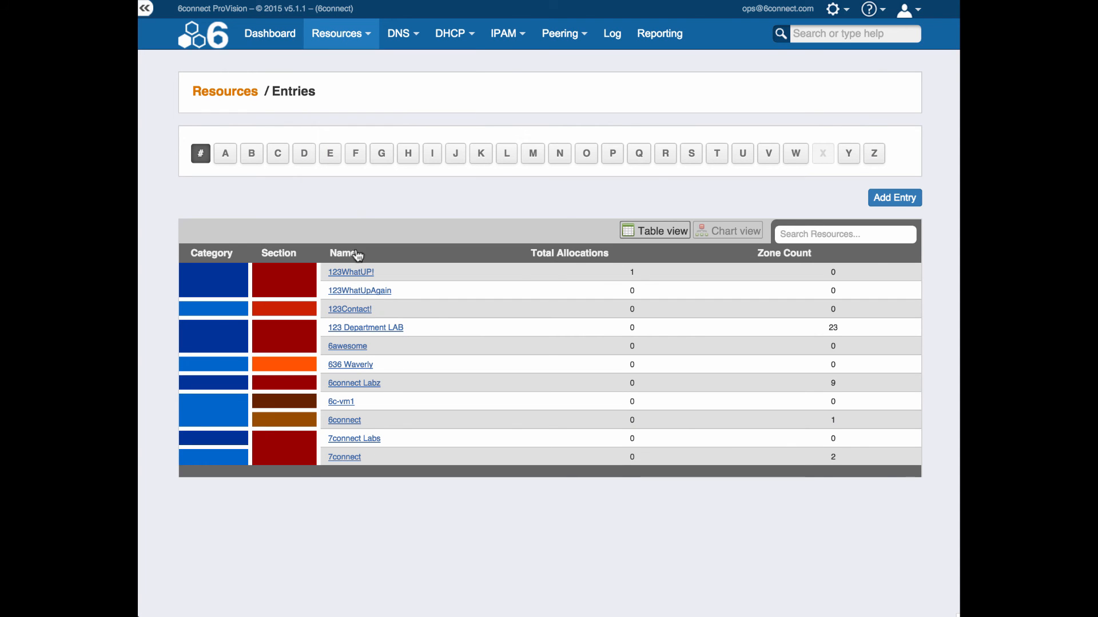
left_click(351, 329)
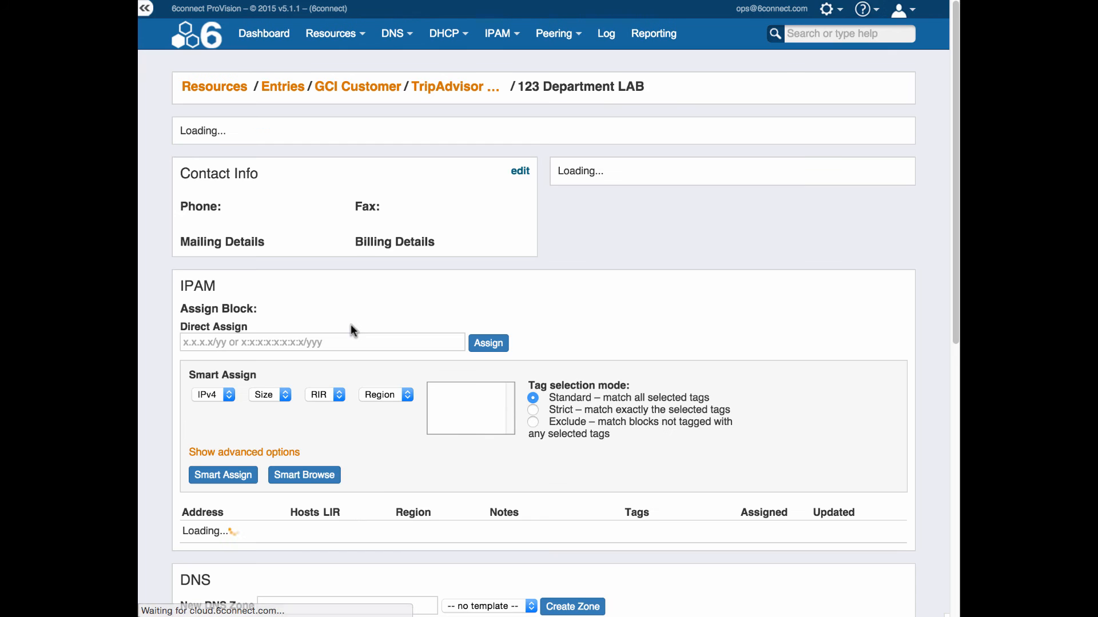
scroll(352, 323, "down", 3)
scroll(352, 323, "down", 7)
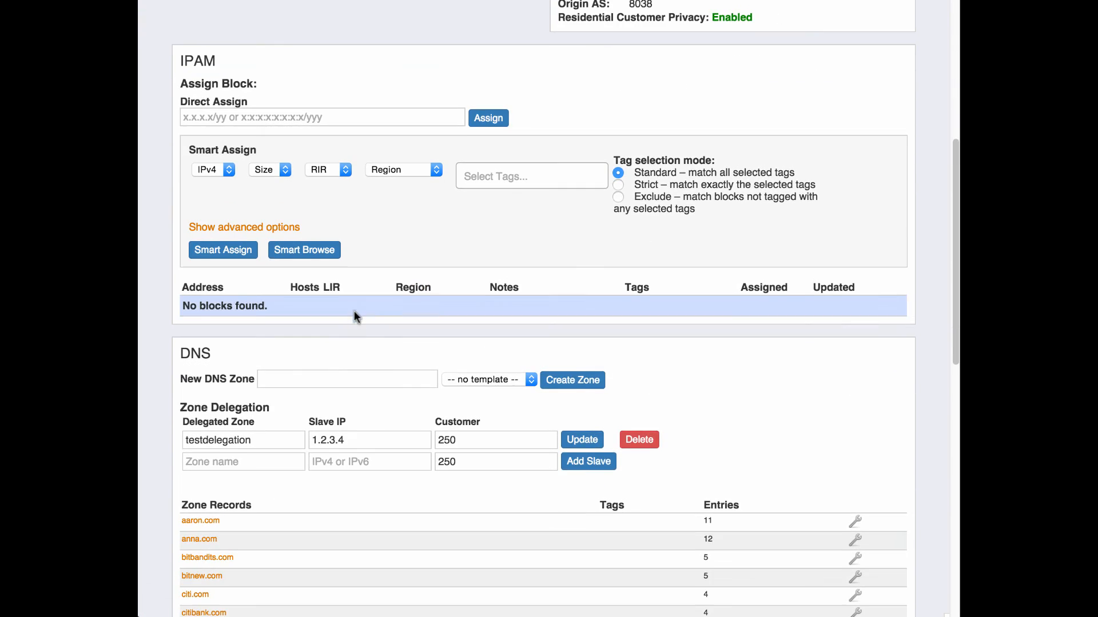
scroll(355, 303, "down", 2)
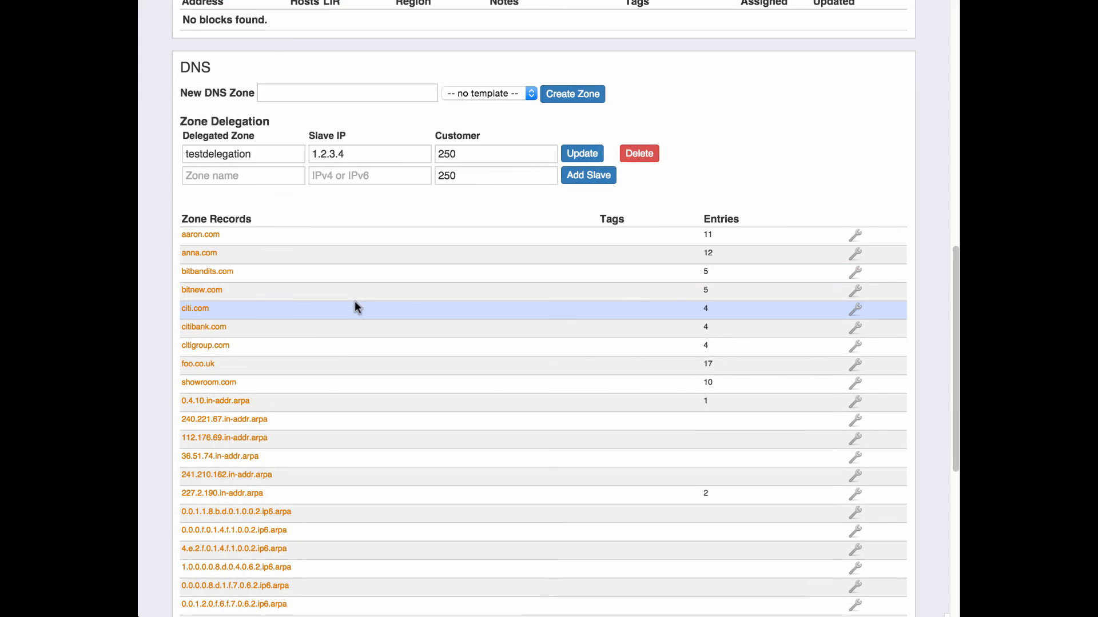
scroll(355, 324, "down", 1)
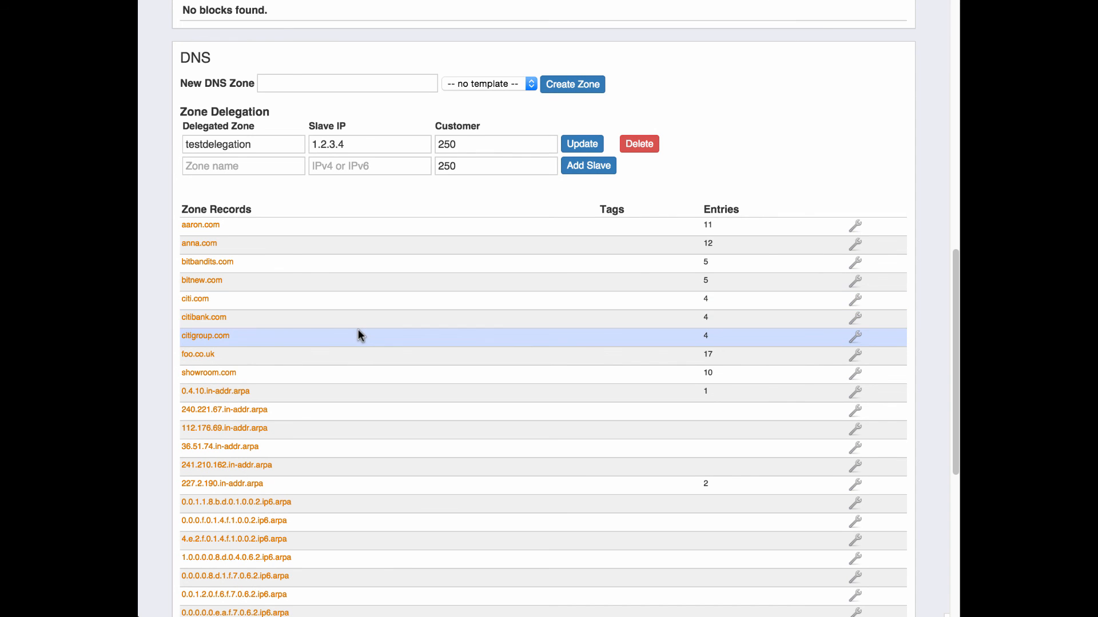
scroll(358, 336, "up", 5)
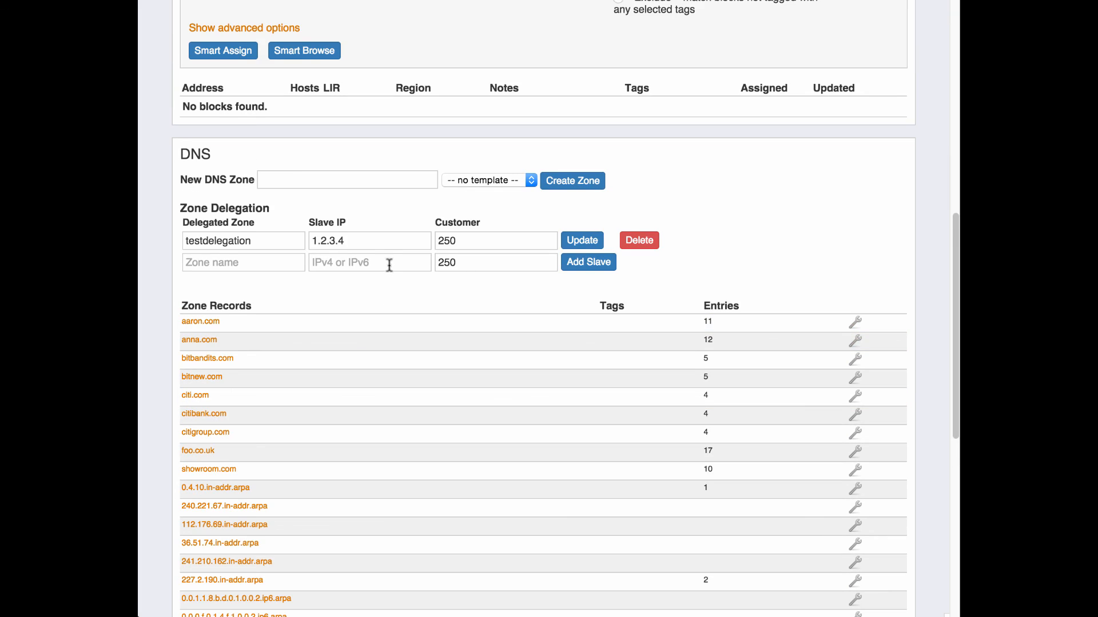
scroll(394, 249, "up", 7)
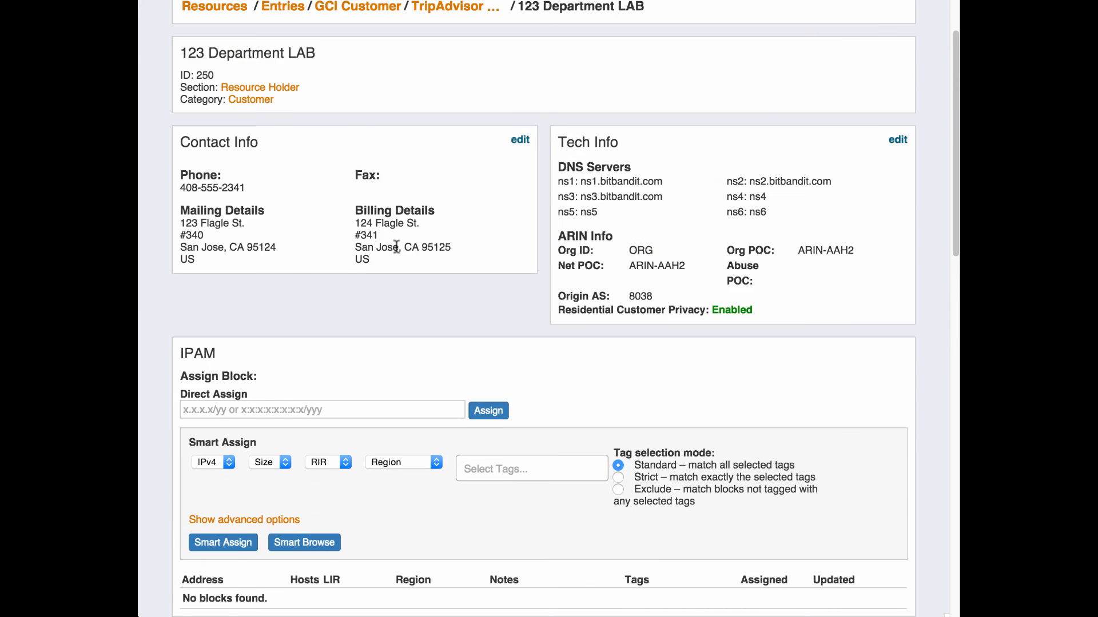
Step: Open the DNS zone list, sort it by customer, and begin a zone search
left_click(391, 34)
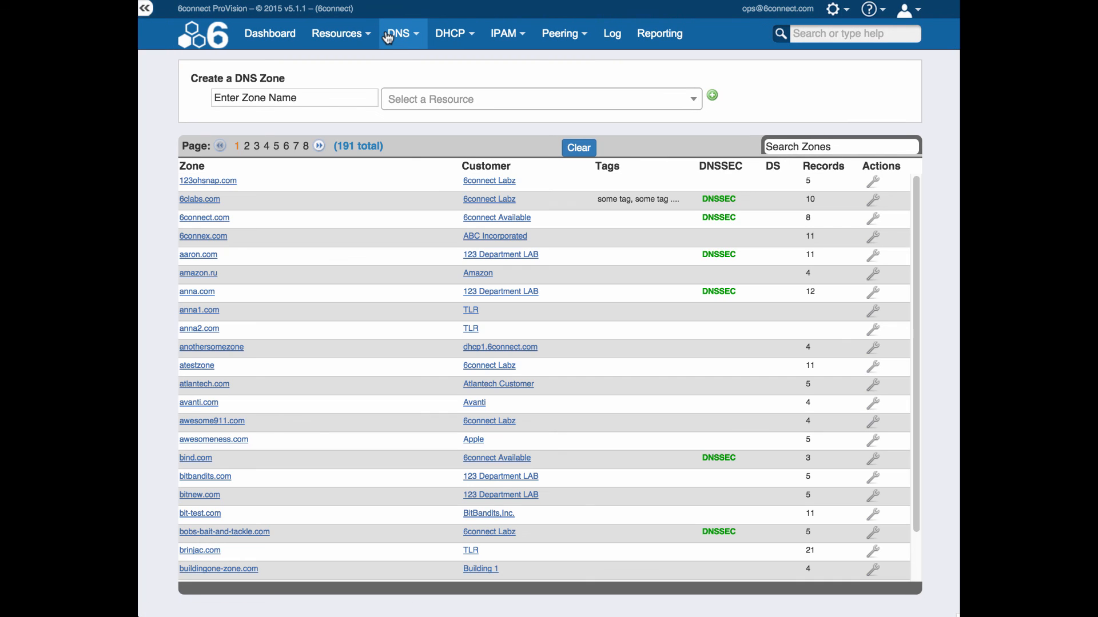
left_click(474, 169)
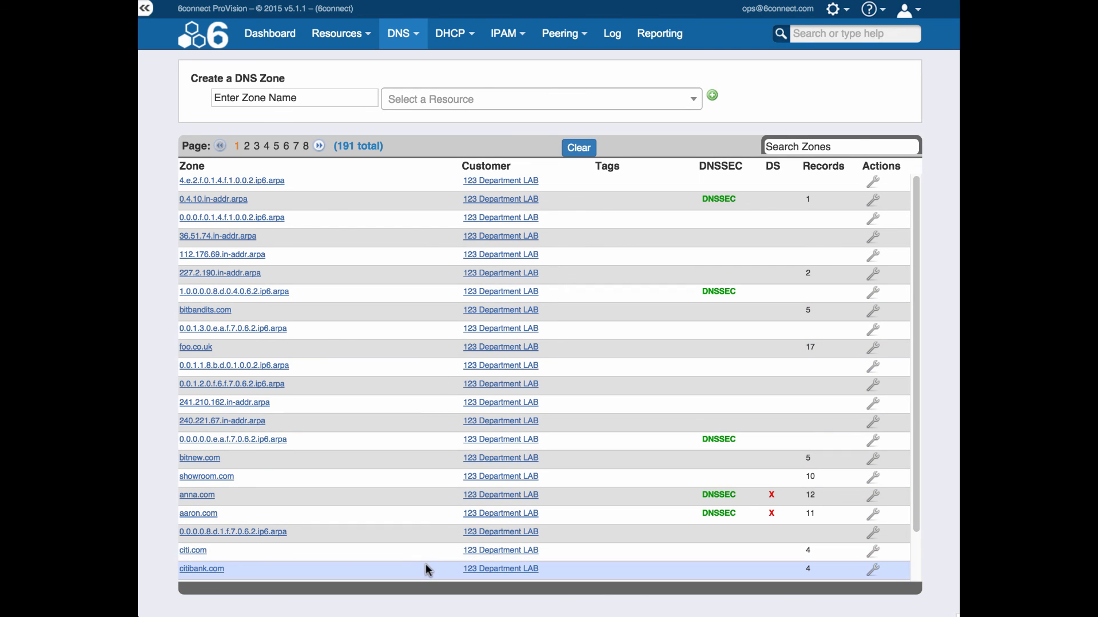
left_click(788, 147)
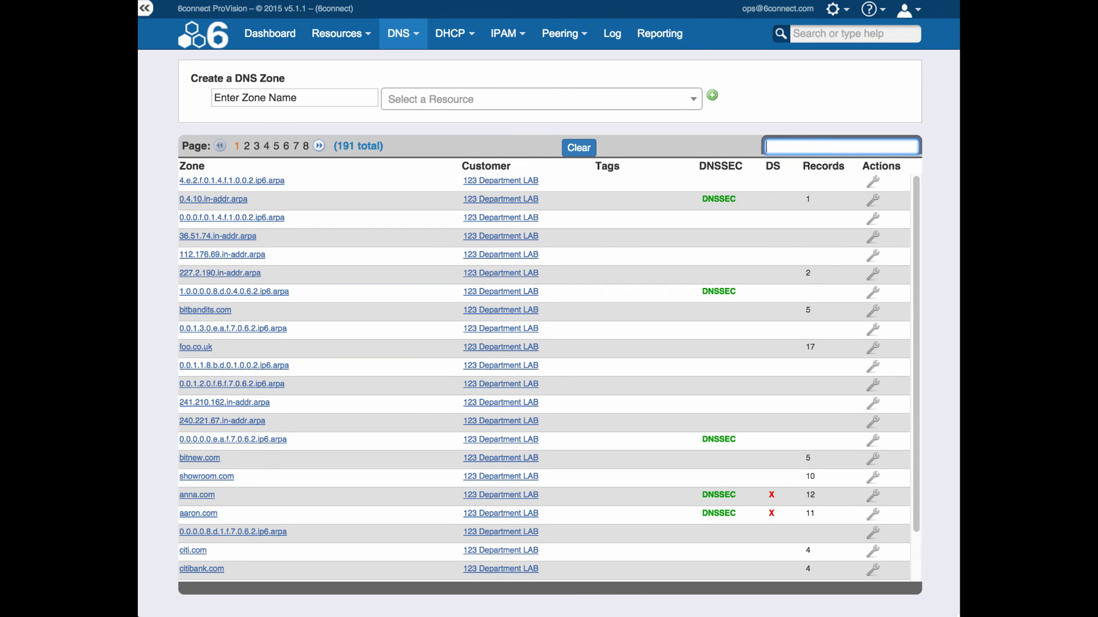